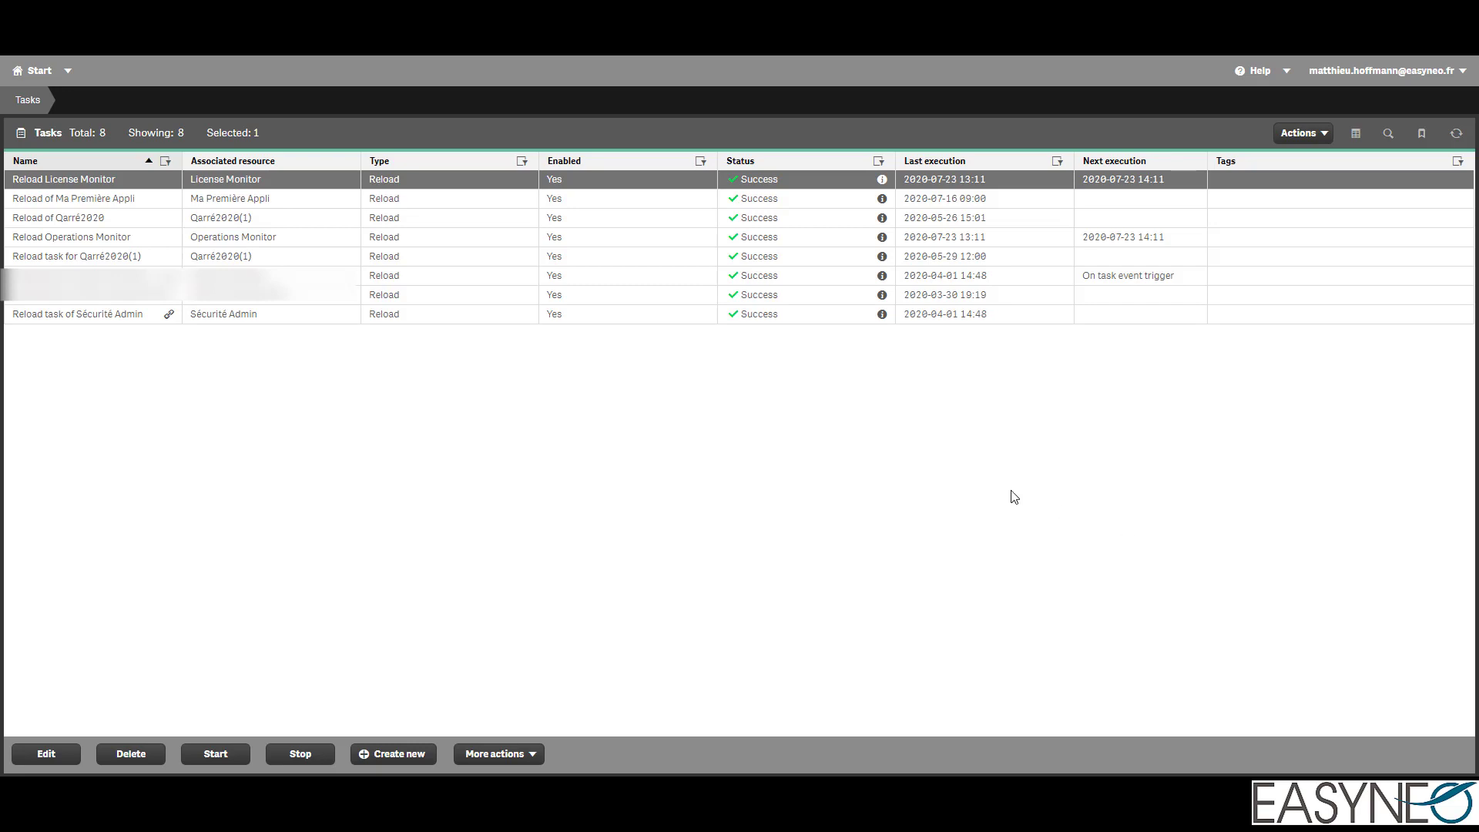
left_click(158, 202)
left_click(156, 219)
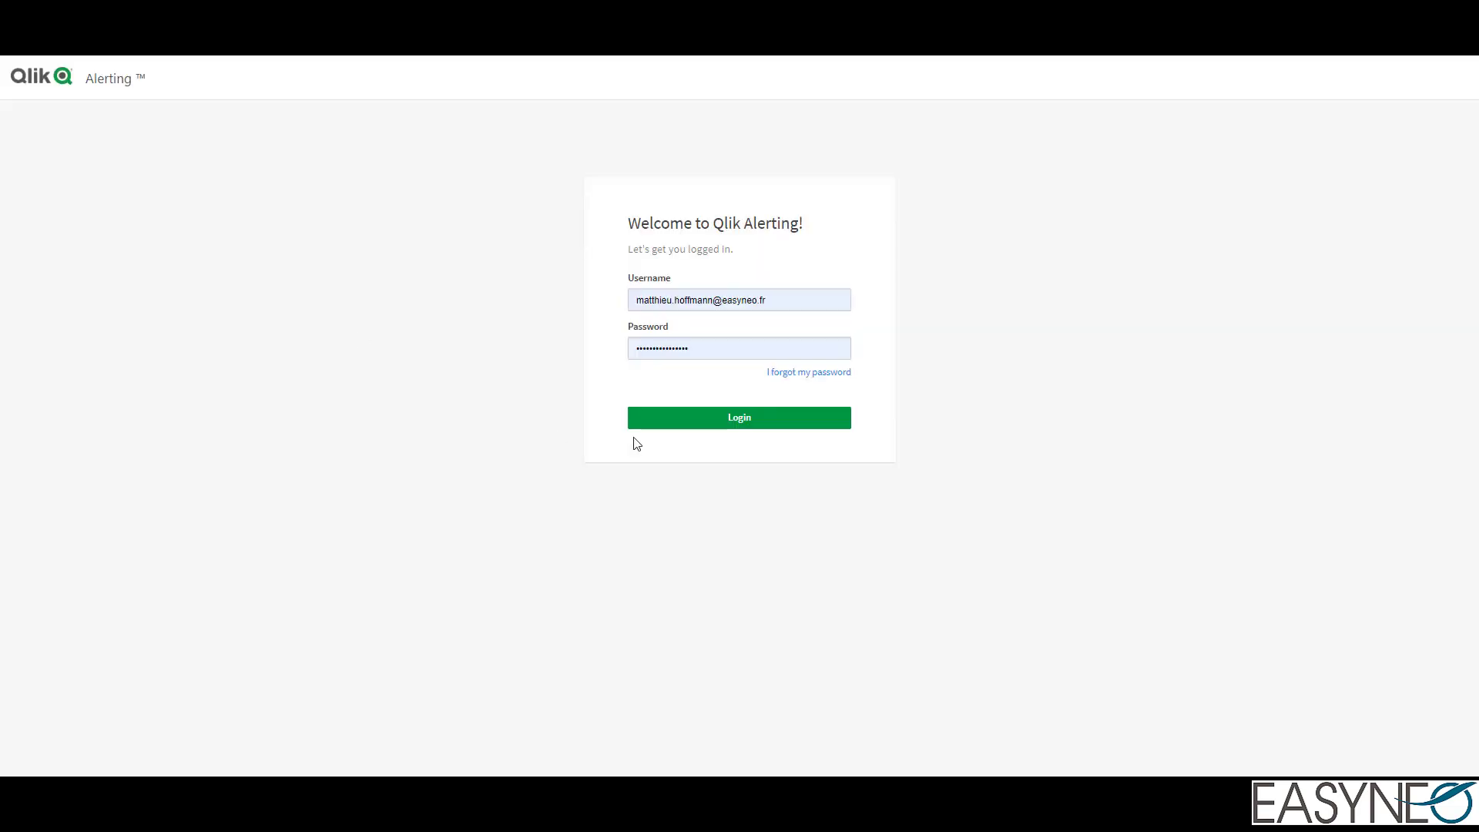
Log in to Qlik Alerting with the saved credentials and start creating a new system alert.
left_click(647, 423)
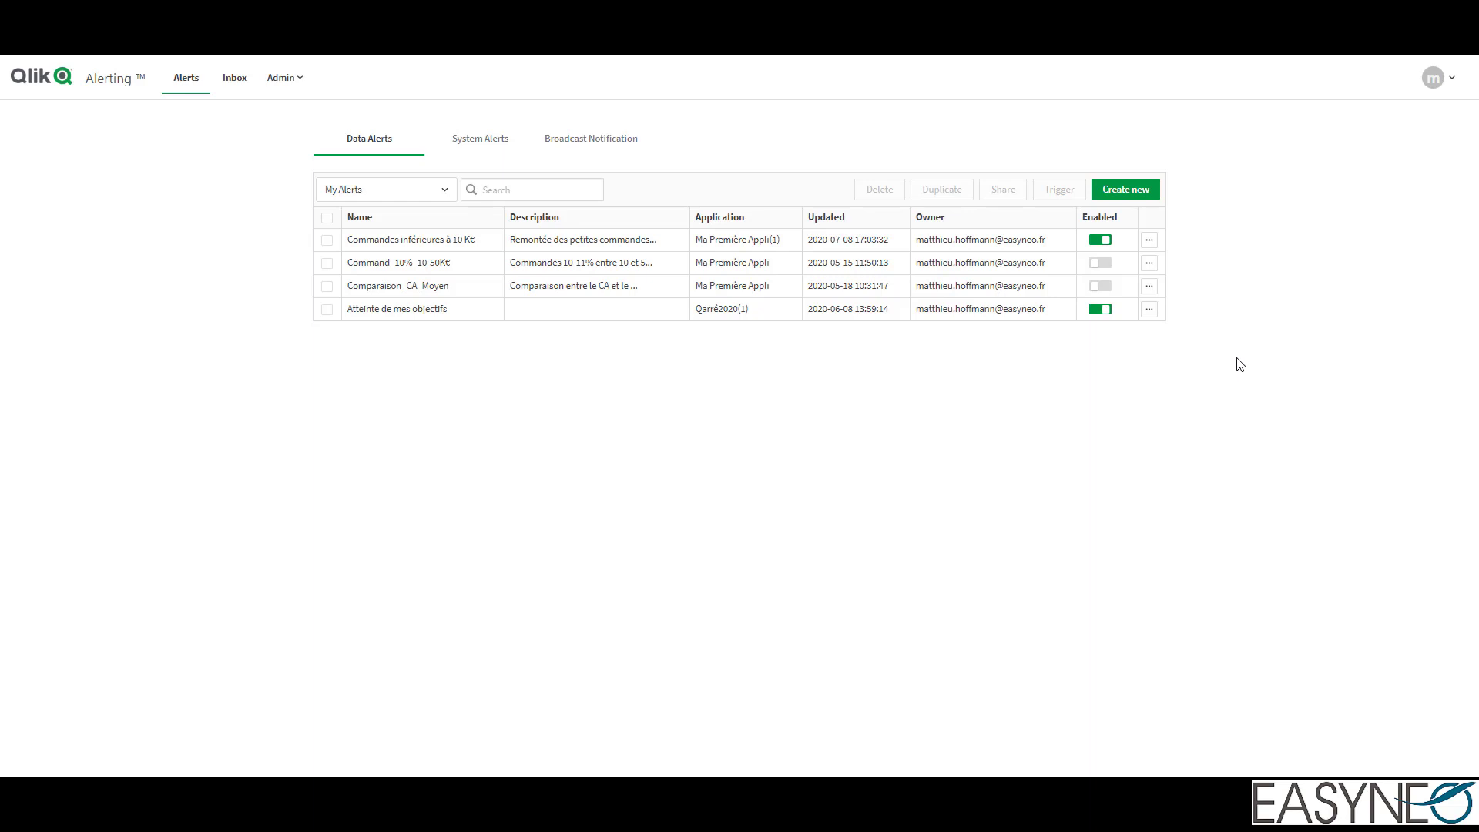
left_click(481, 141)
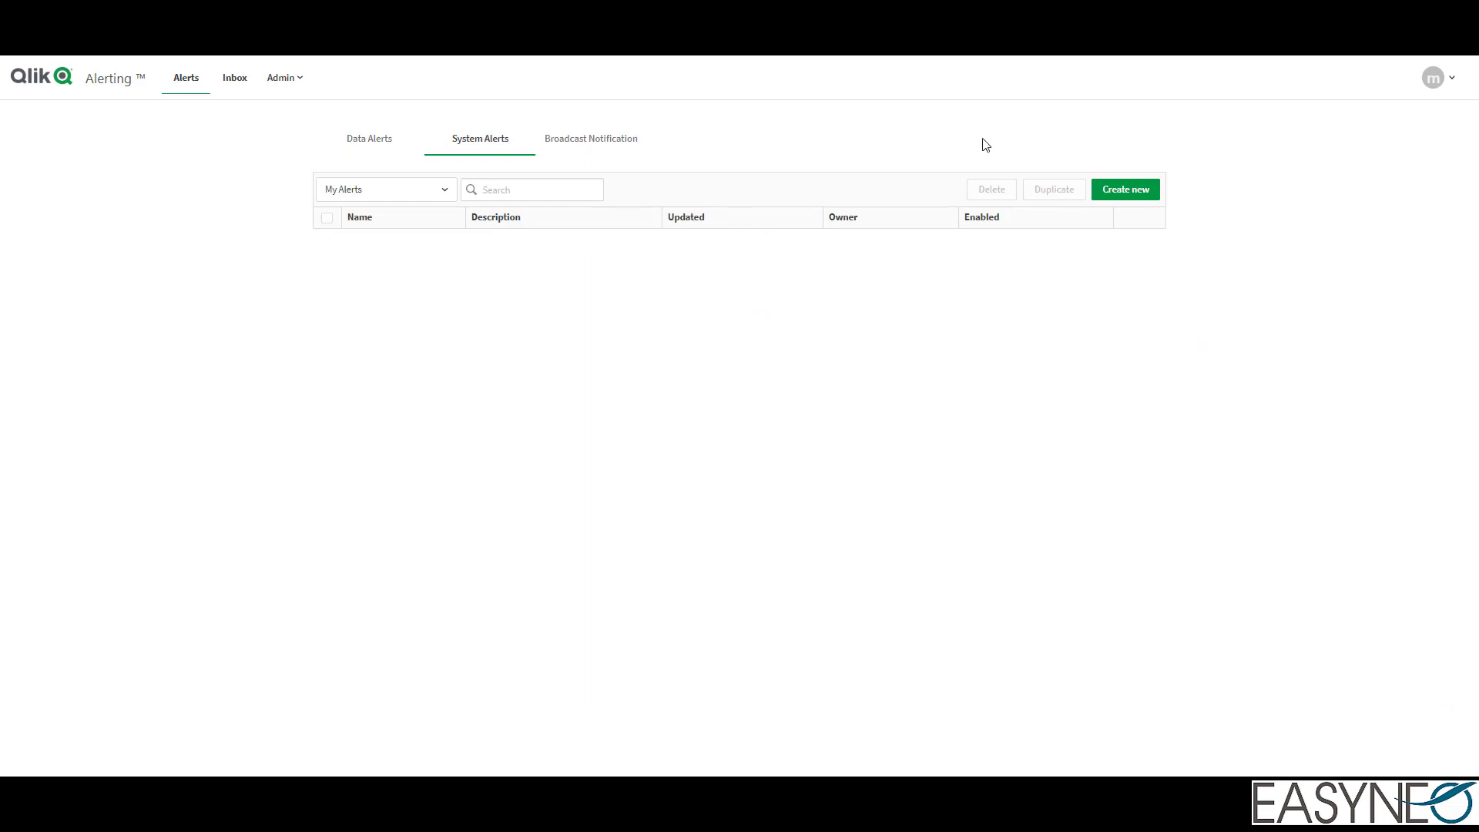
left_click(1140, 199)
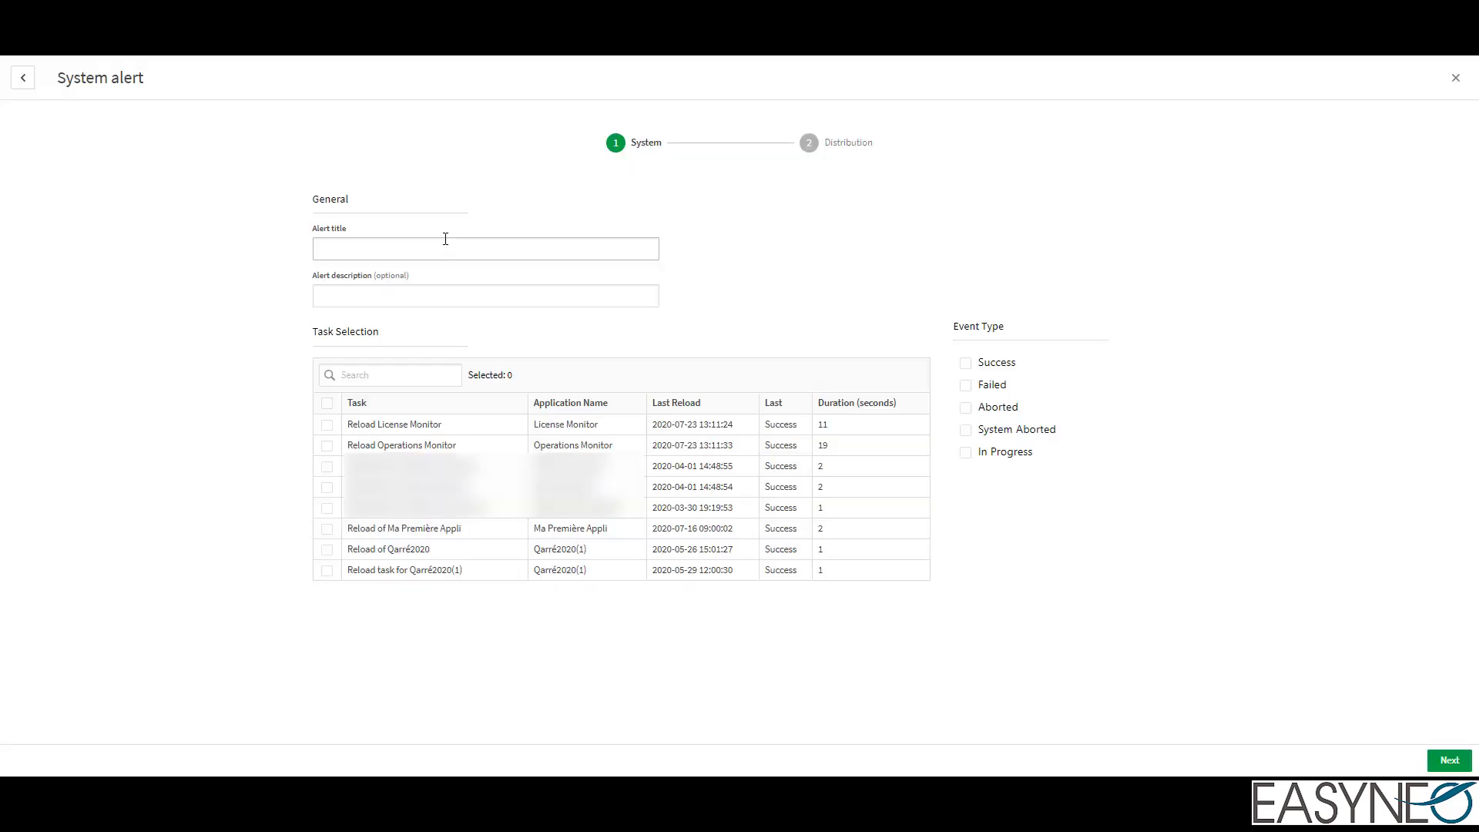
Select the task Reload of Ma Première Appli for the alert and choose Failed as its event type.
left_click(378, 528)
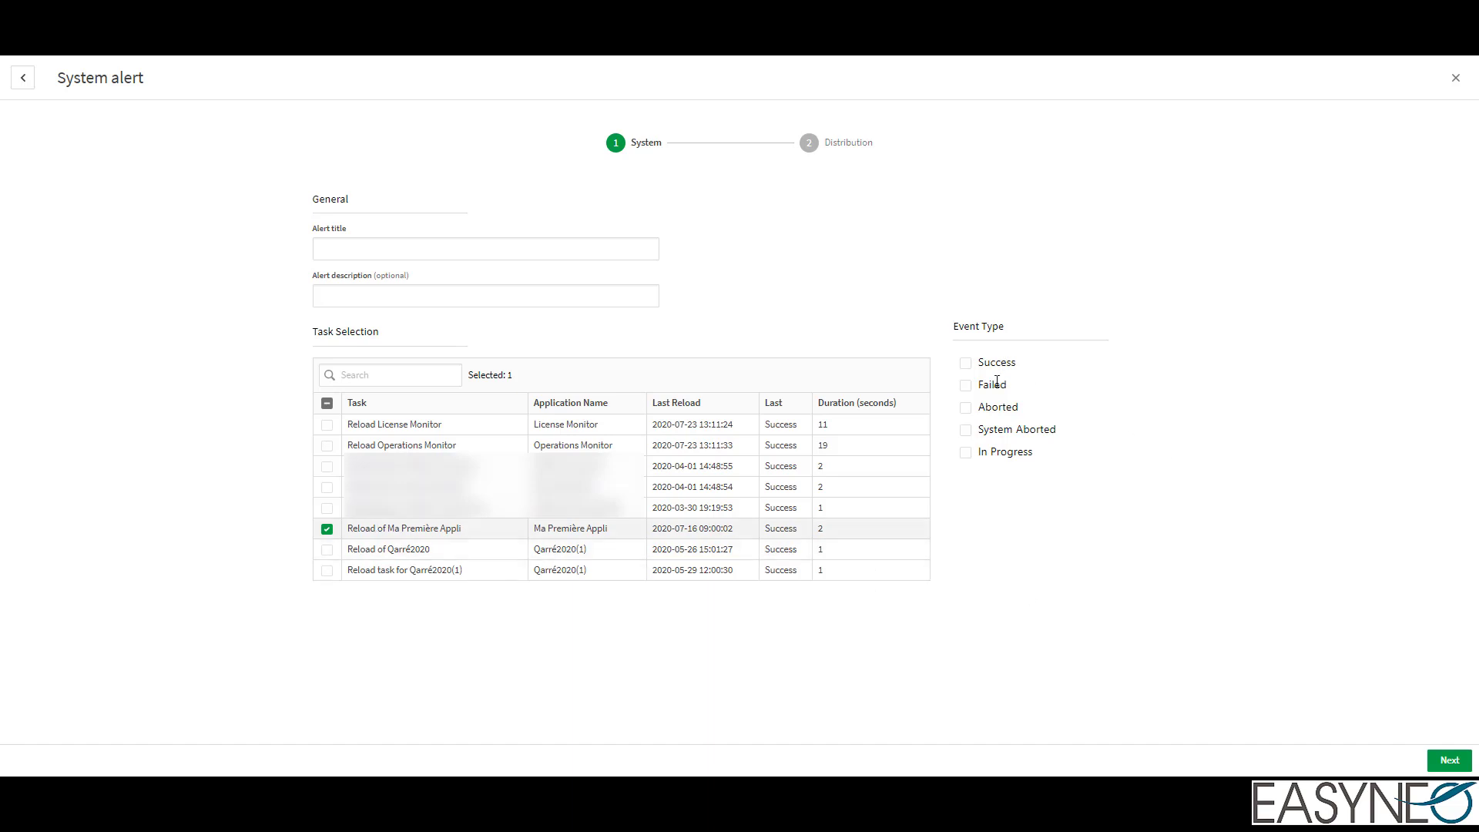
left_click(966, 385)
left_click(967, 454)
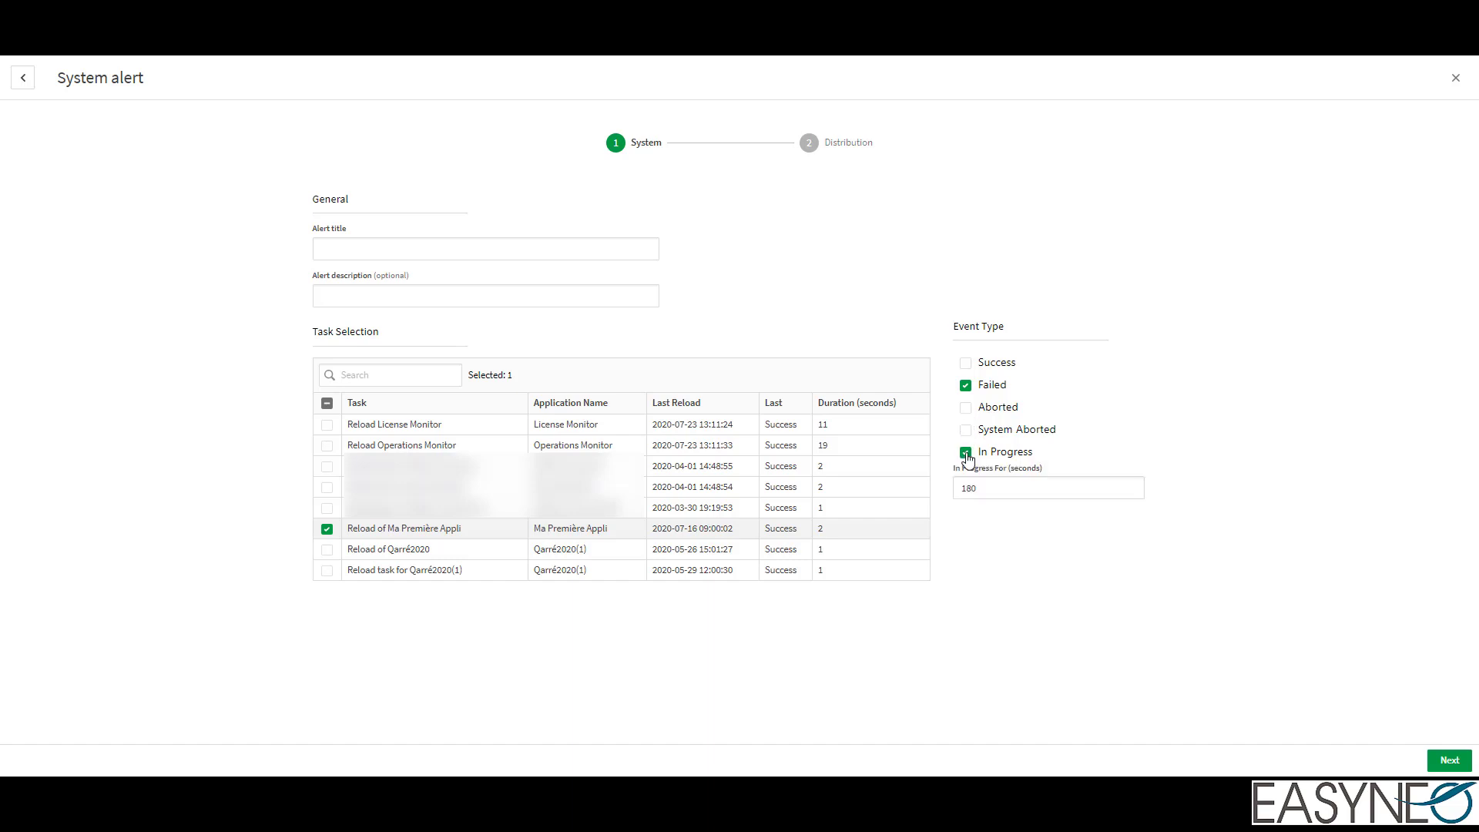
left_click(991, 485)
key("BackSpace")
key("BackSpace")
key("BackSpace")
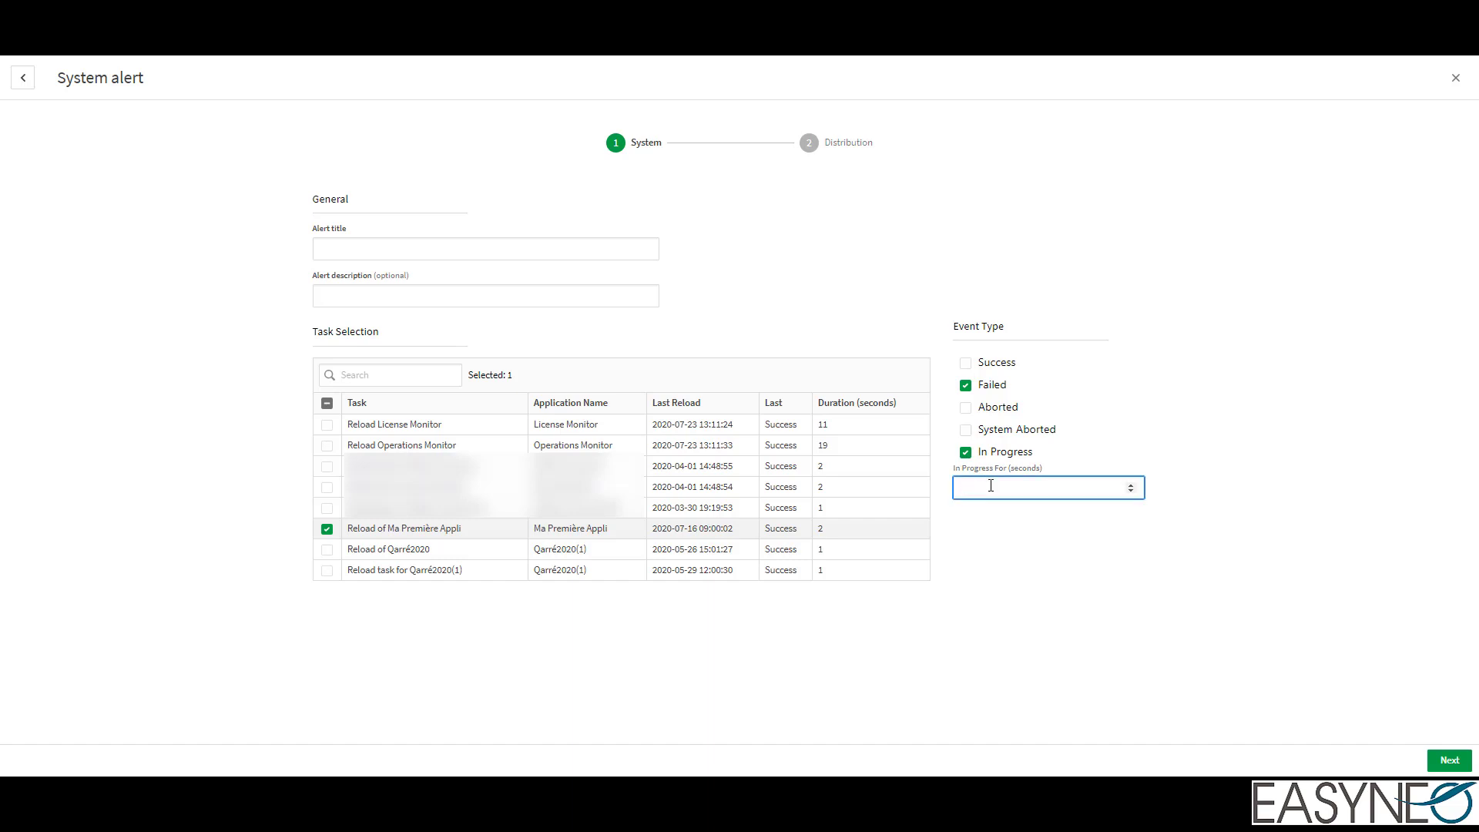
type("60")
left_click(966, 453)
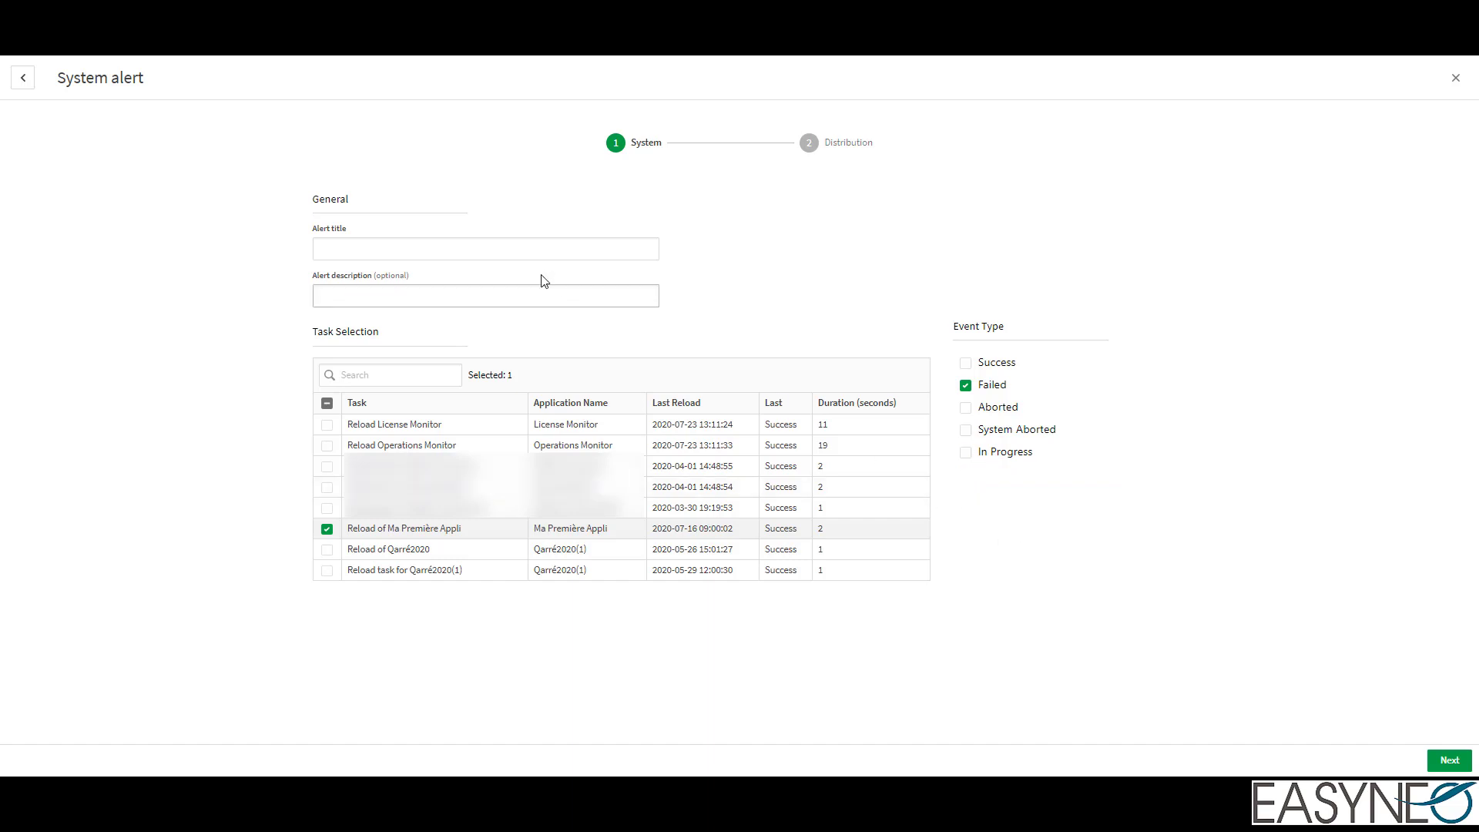
Title the alert "Alert of Ma Première Appli".
left_click(493, 251)
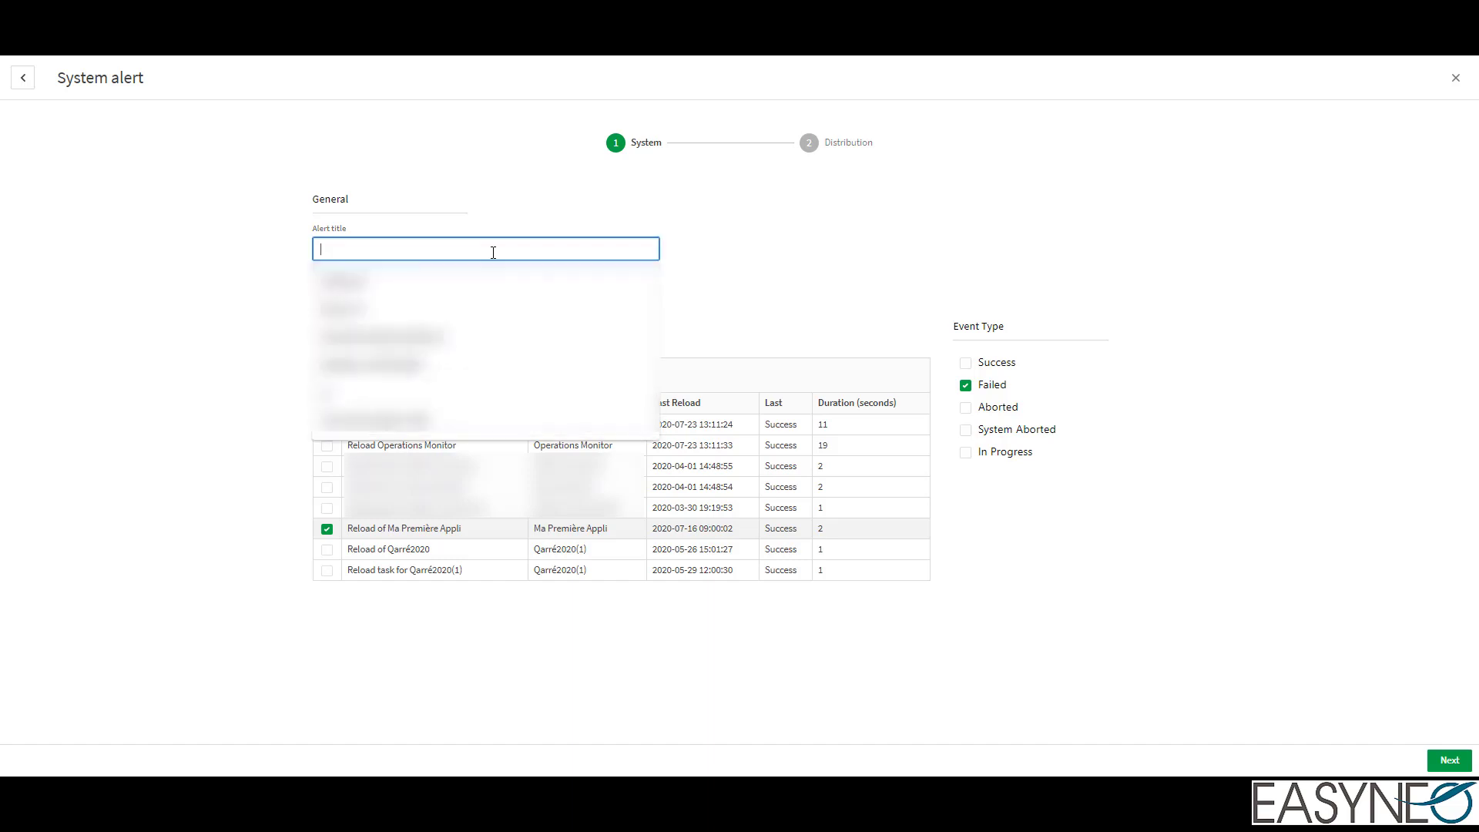
type("A")
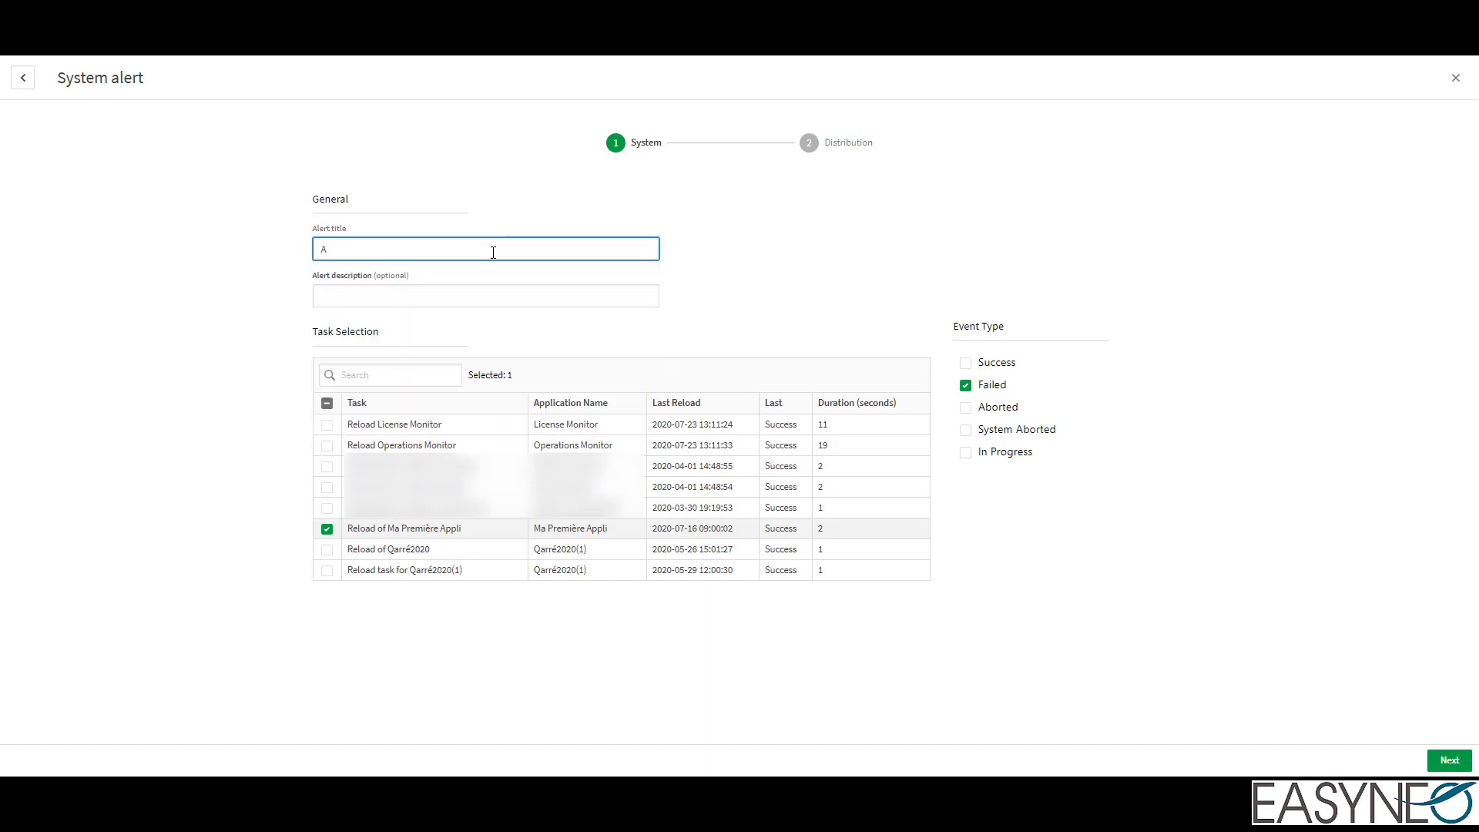
type("lert of Ma Première Appli")
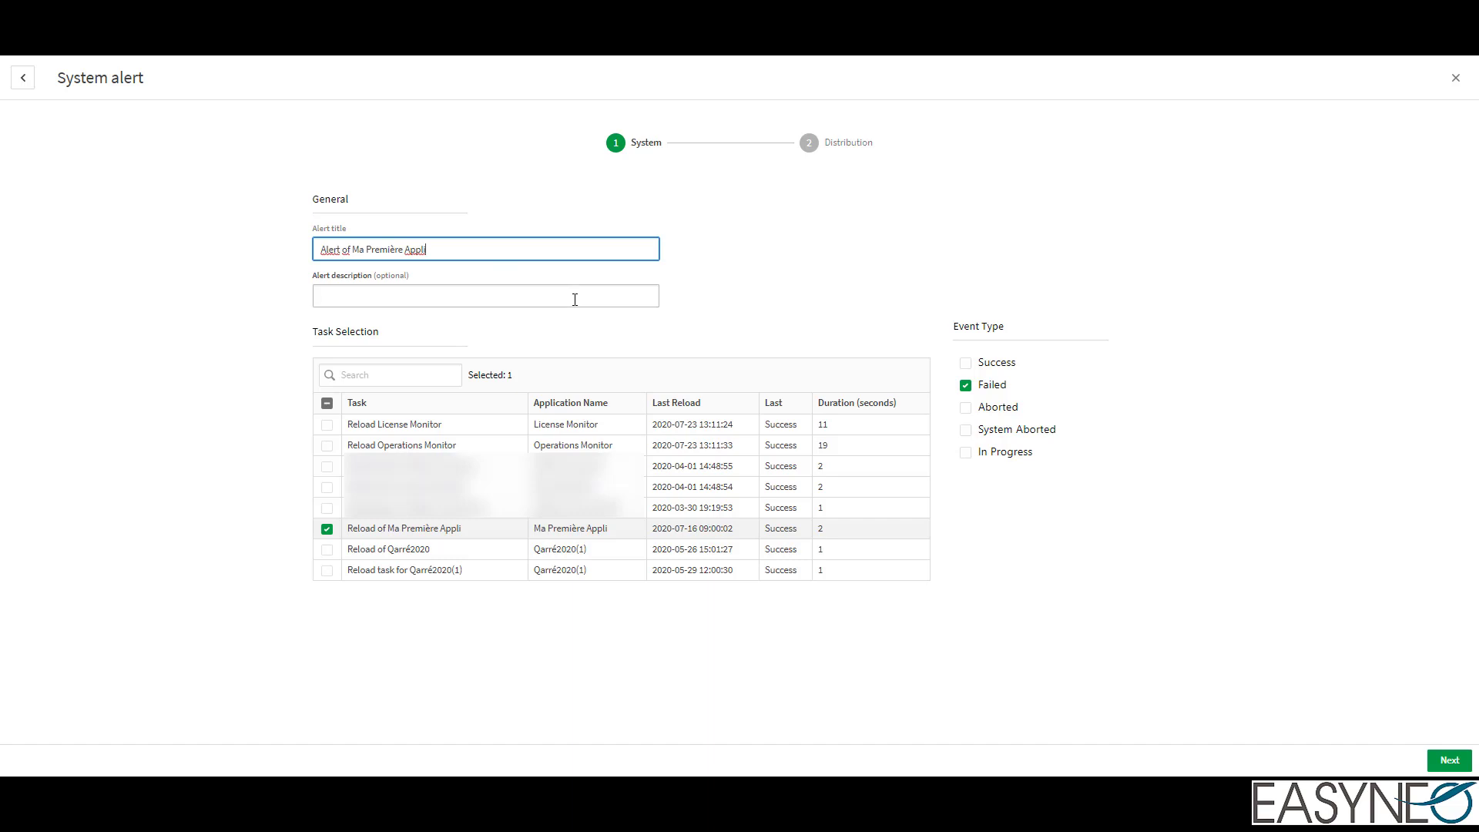
left_click(775, 294)
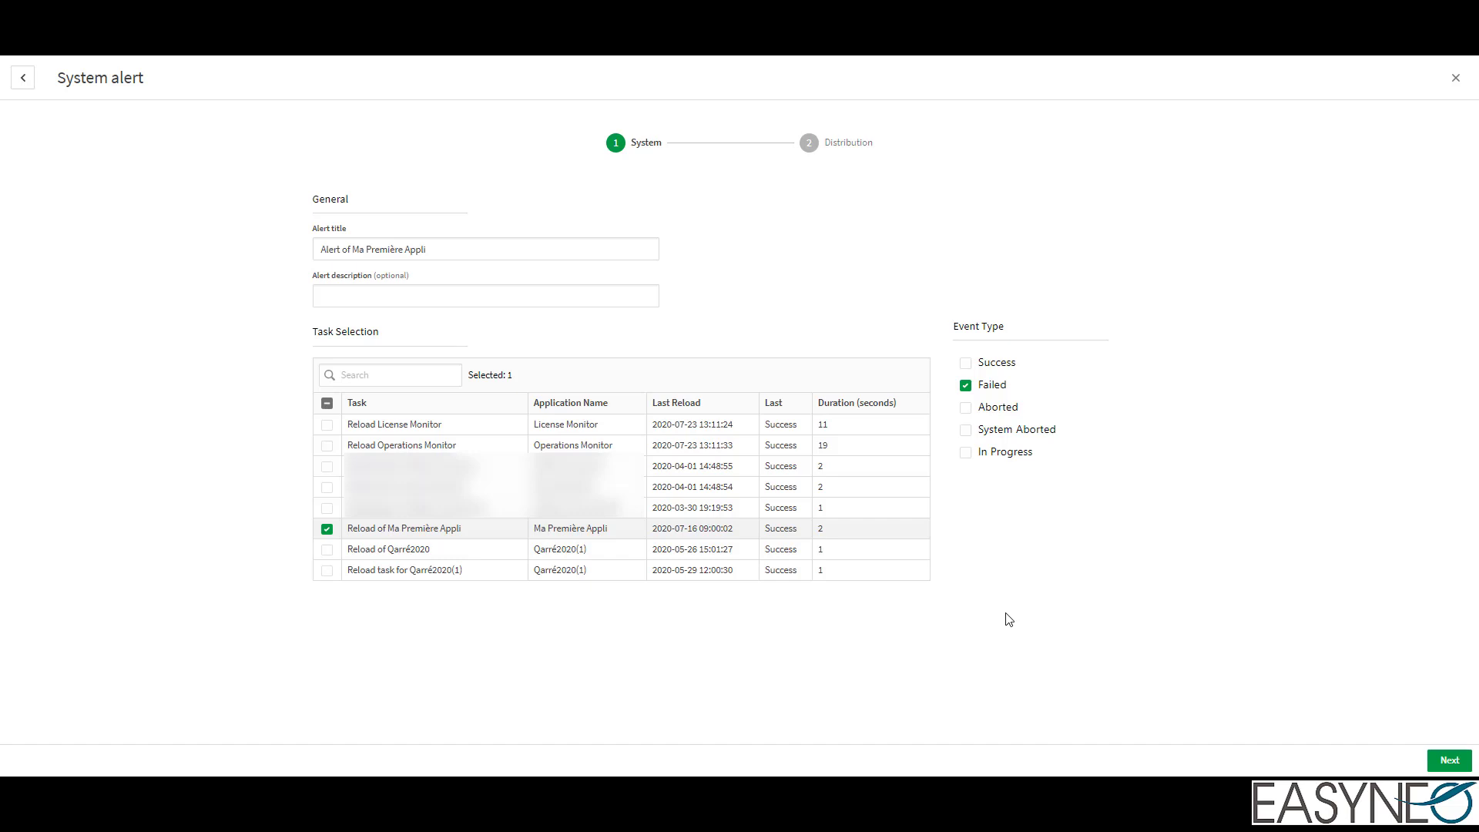
Go on to the alert's distribution settings, check the available channels, and save the alert with Email and Every time.
left_click(1450, 761)
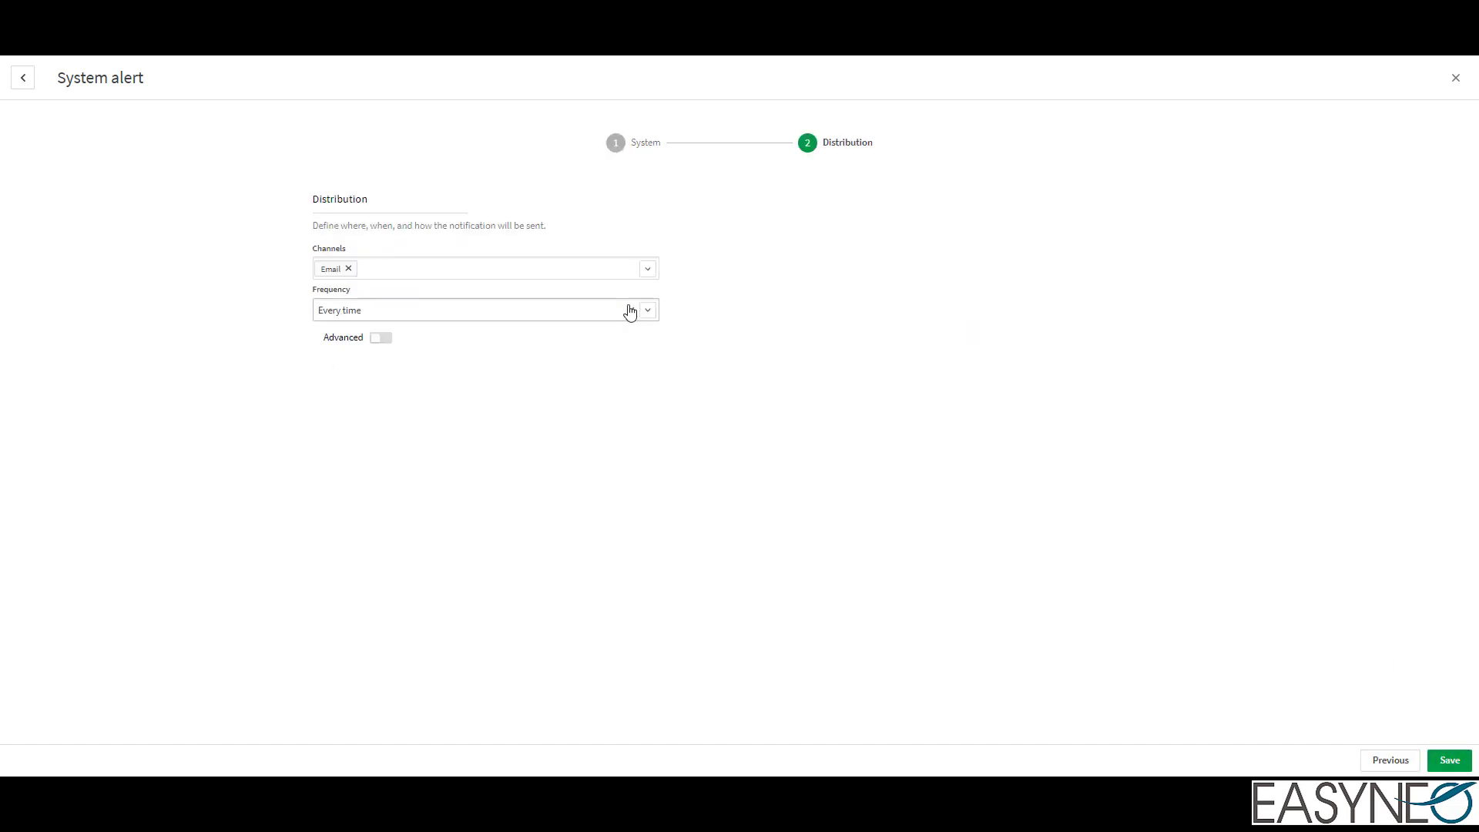
left_click(522, 272)
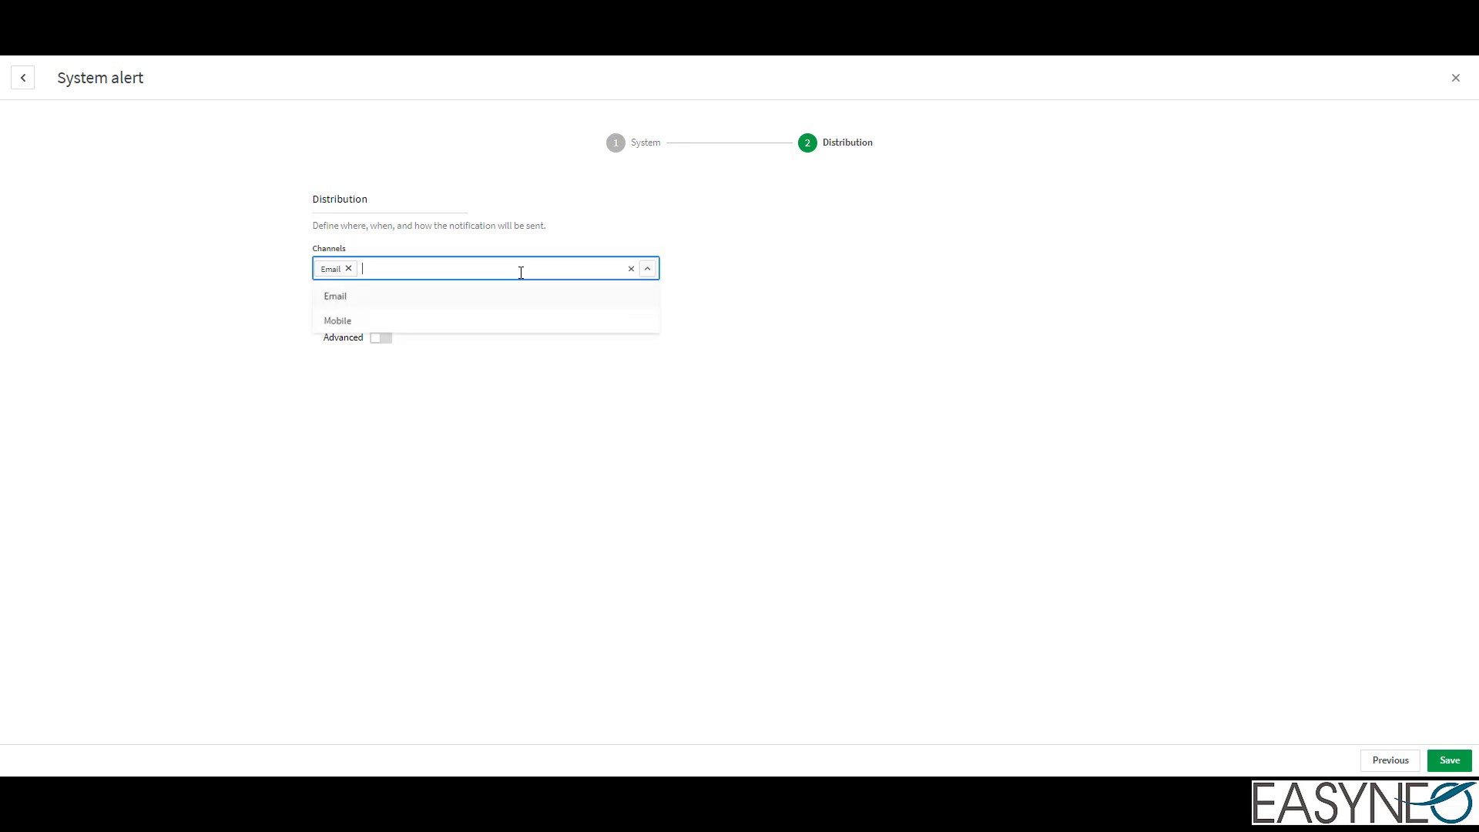
left_click(805, 350)
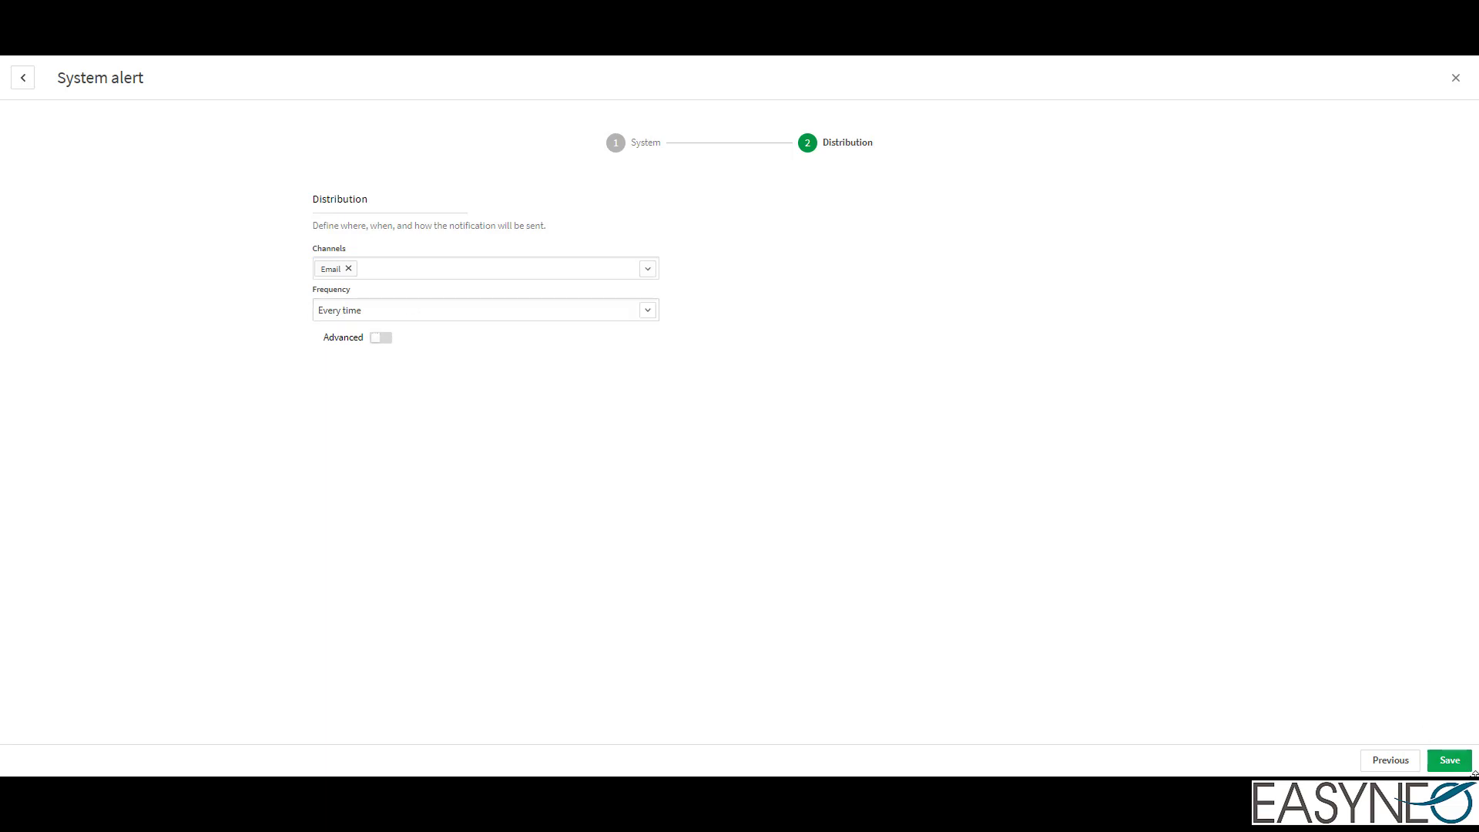
left_click(1448, 761)
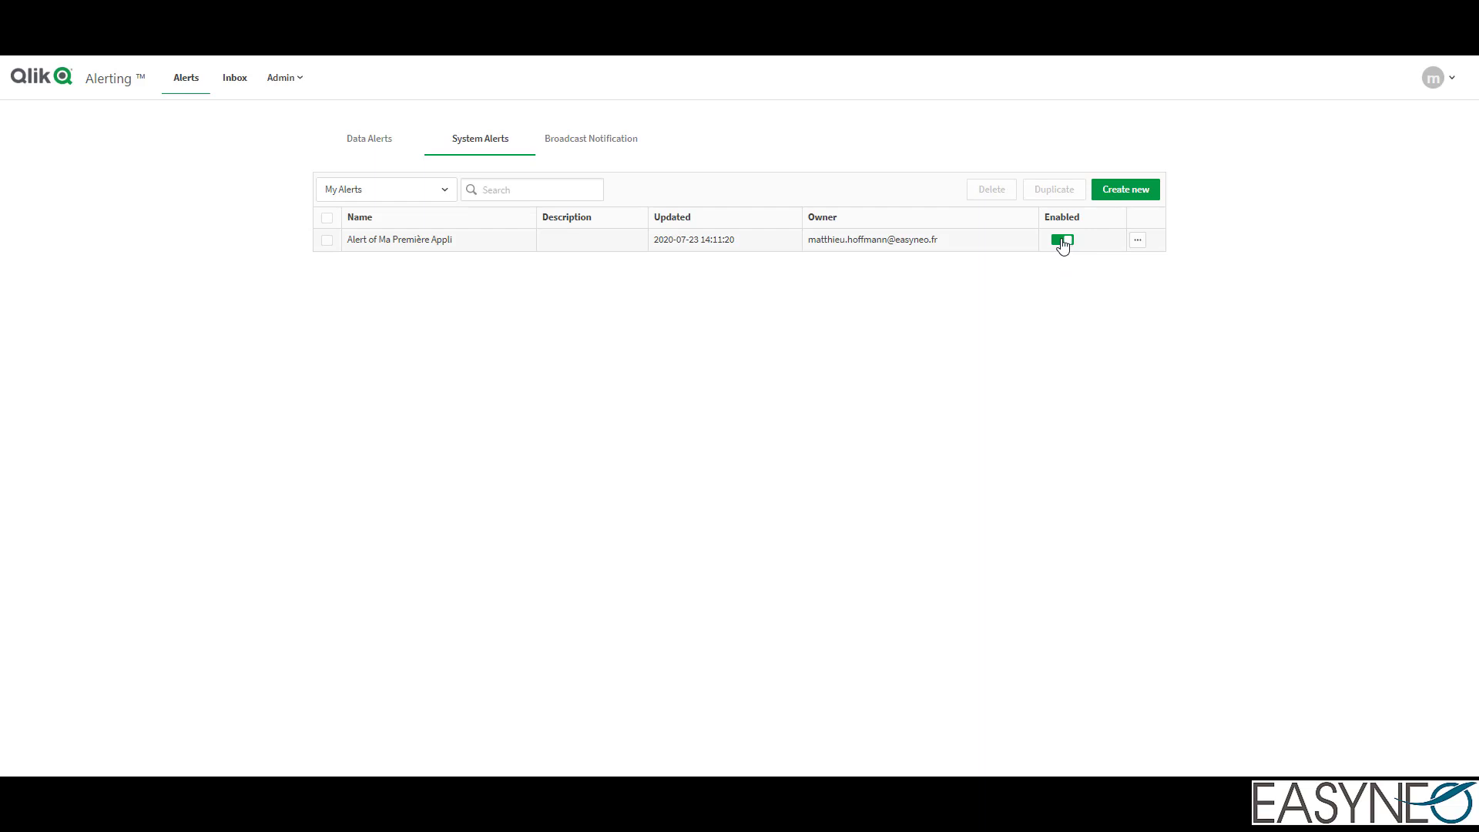
Disable the Alert of Ma Première Appli system alert and enable it again.
left_click(1063, 241)
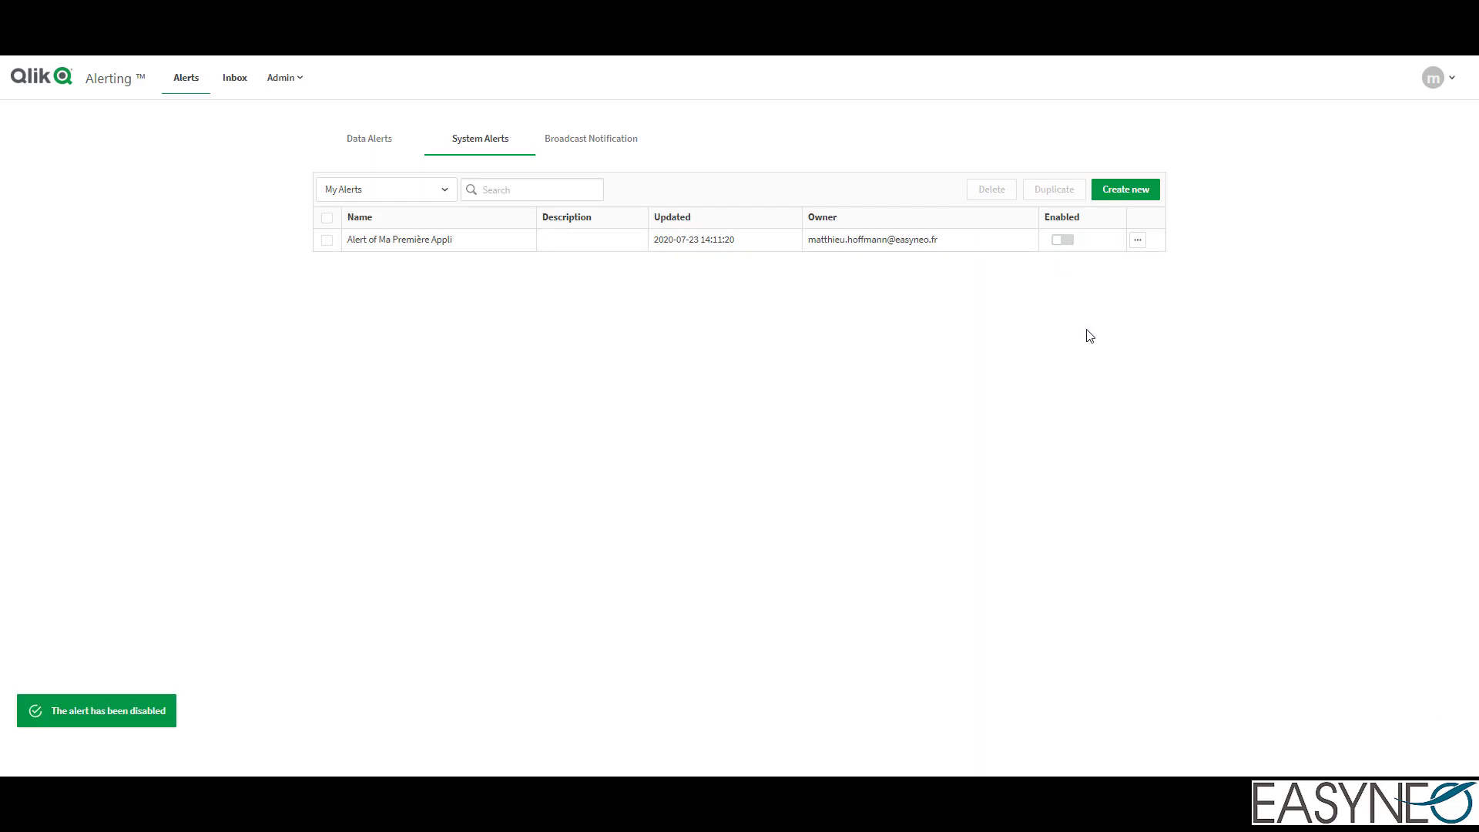
left_click(1063, 241)
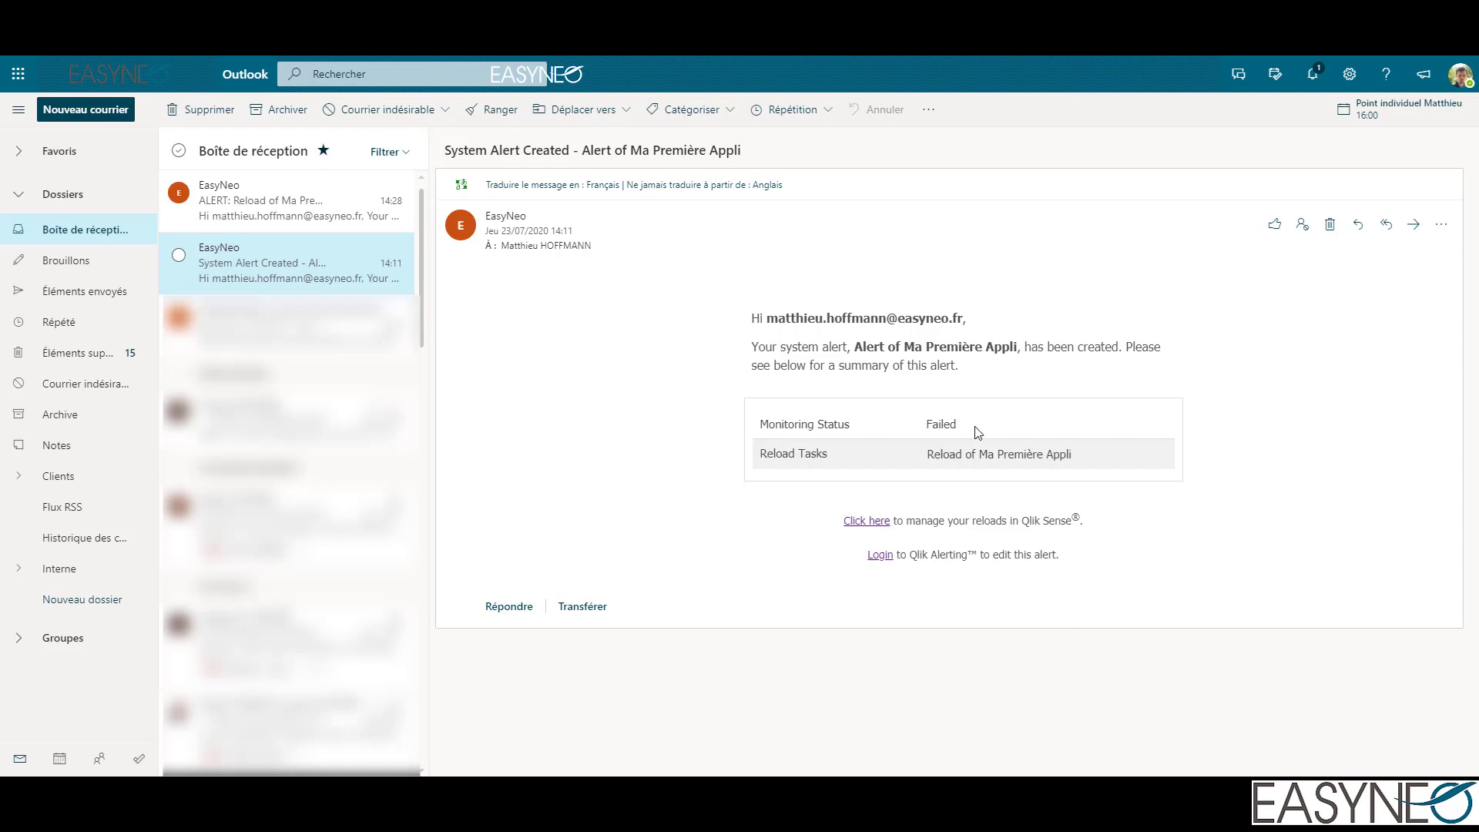
Switch to Outlook and review the monitored reload task in the System Alert Created email.
left_click_drag(929, 454, 1100, 475)
left_click(1267, 496)
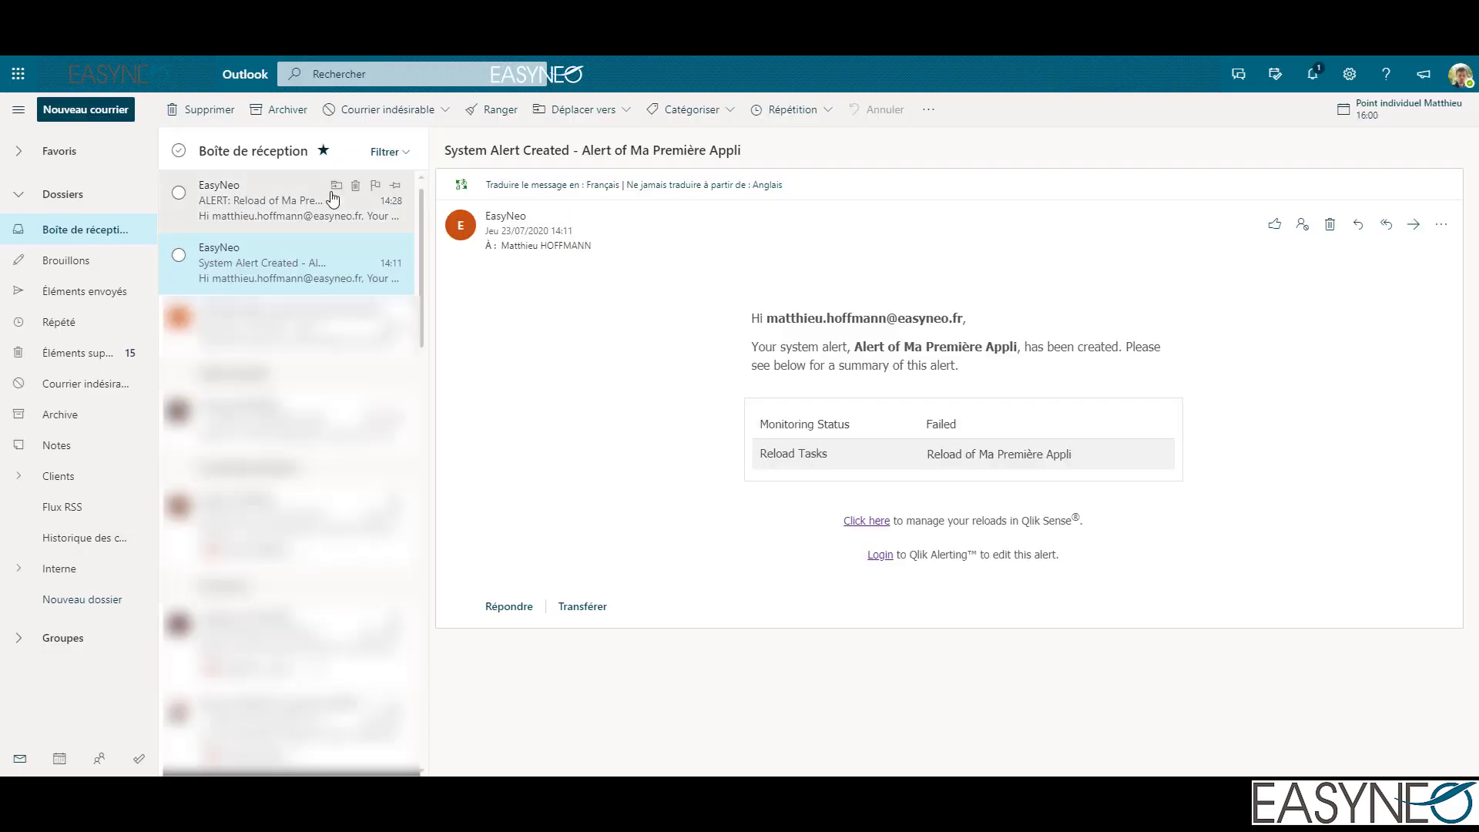
Open the email alerting about Reload of Ma Première Appli and examine its execution details and reload task history.
left_click(291, 216)
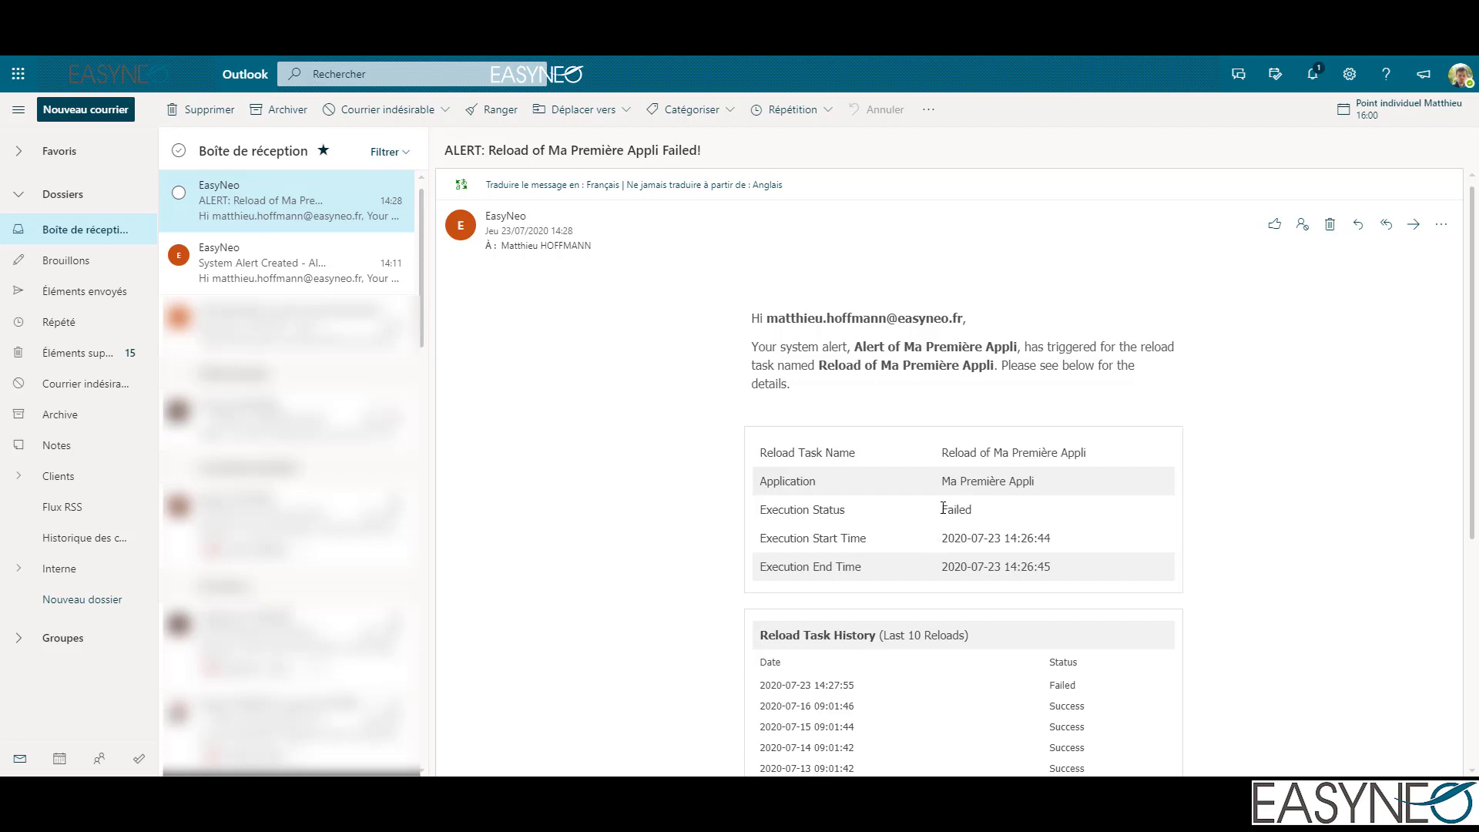
left_click_drag(941, 510, 979, 518)
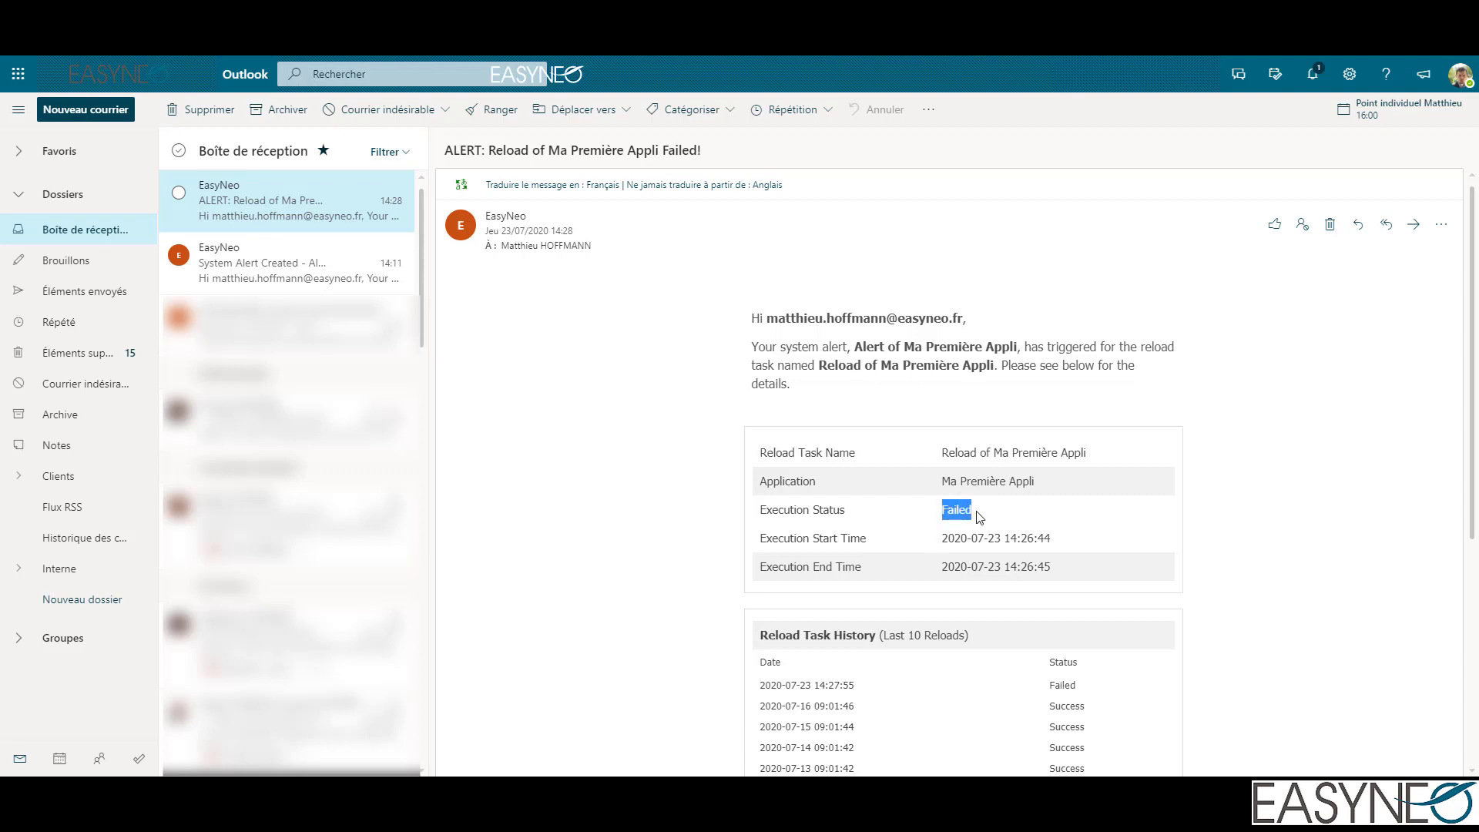
left_click(835, 539)
scroll(609, 499, "down", 3)
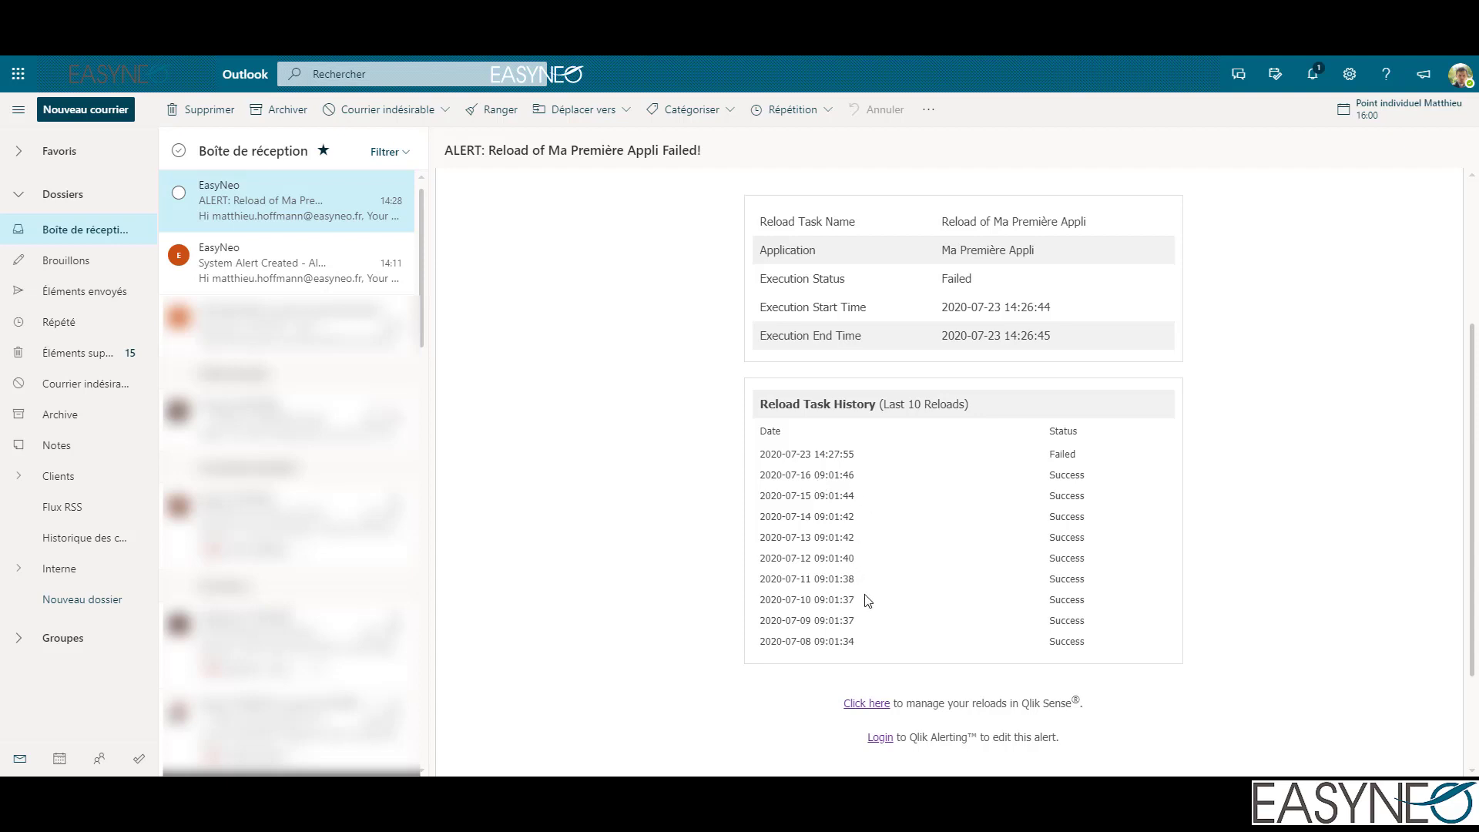
left_click_drag(1086, 646, 1043, 473)
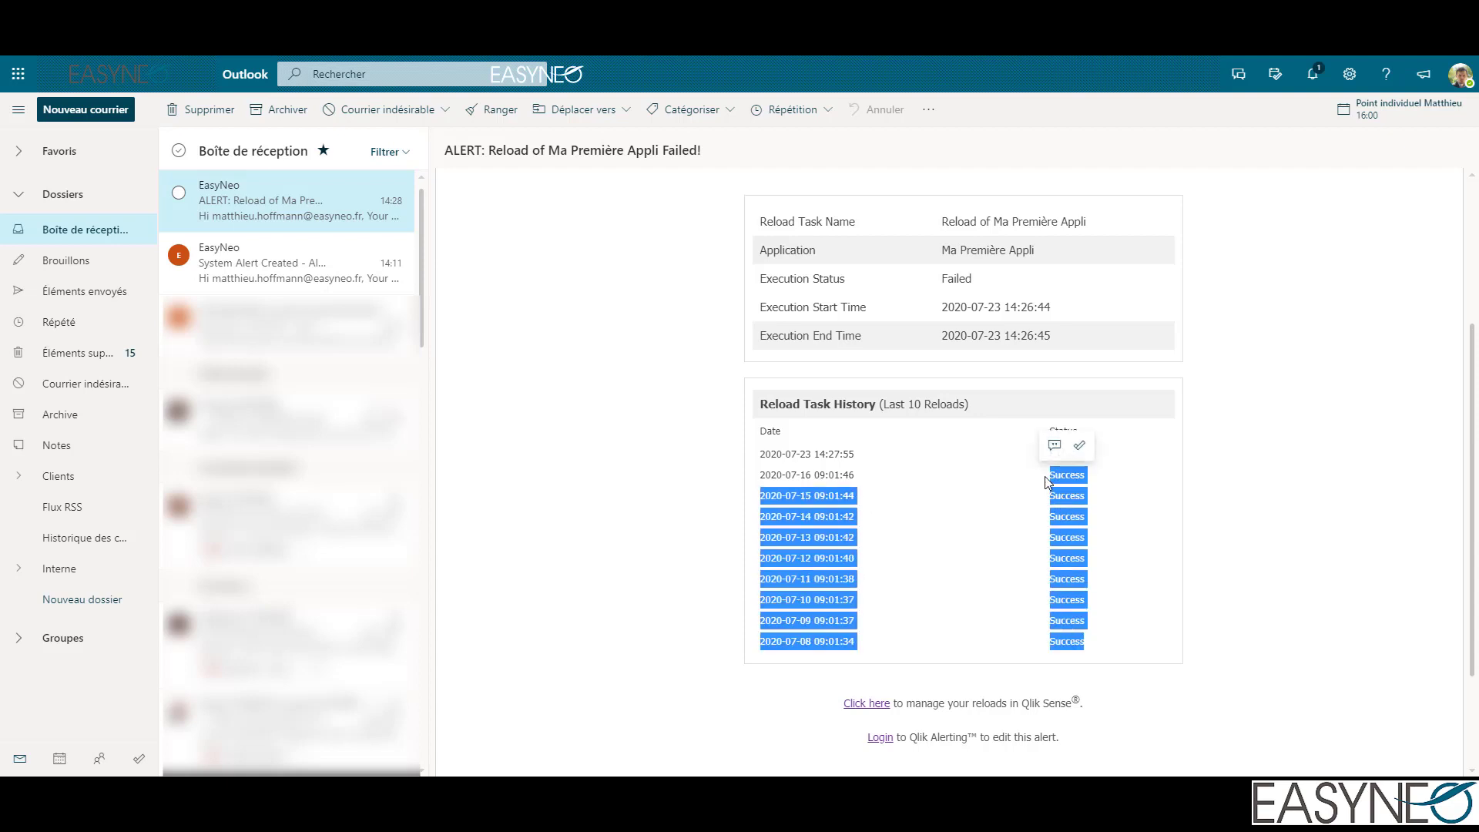
left_click(1049, 456)
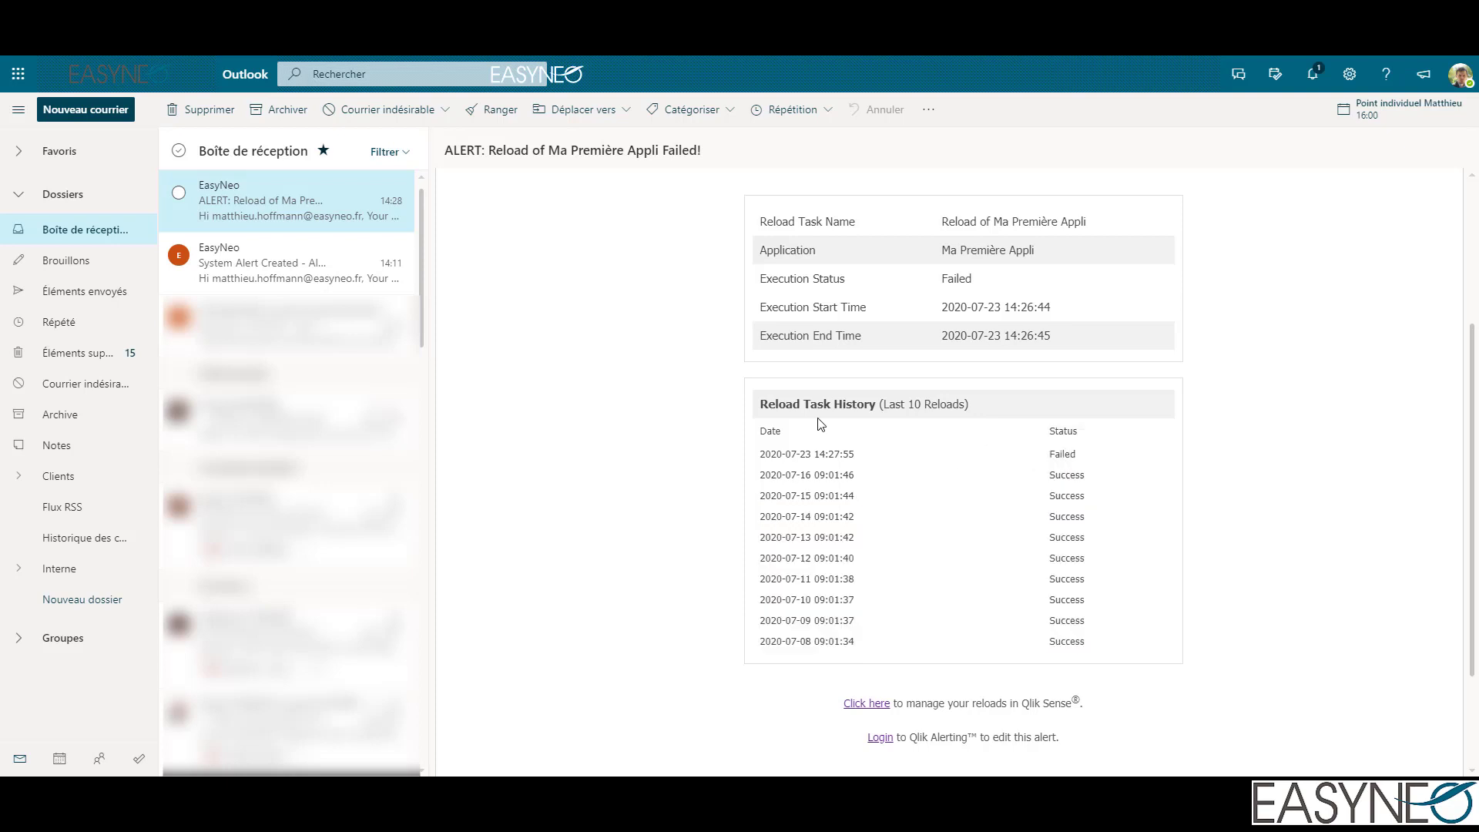
scroll(764, 427, "up", 3)
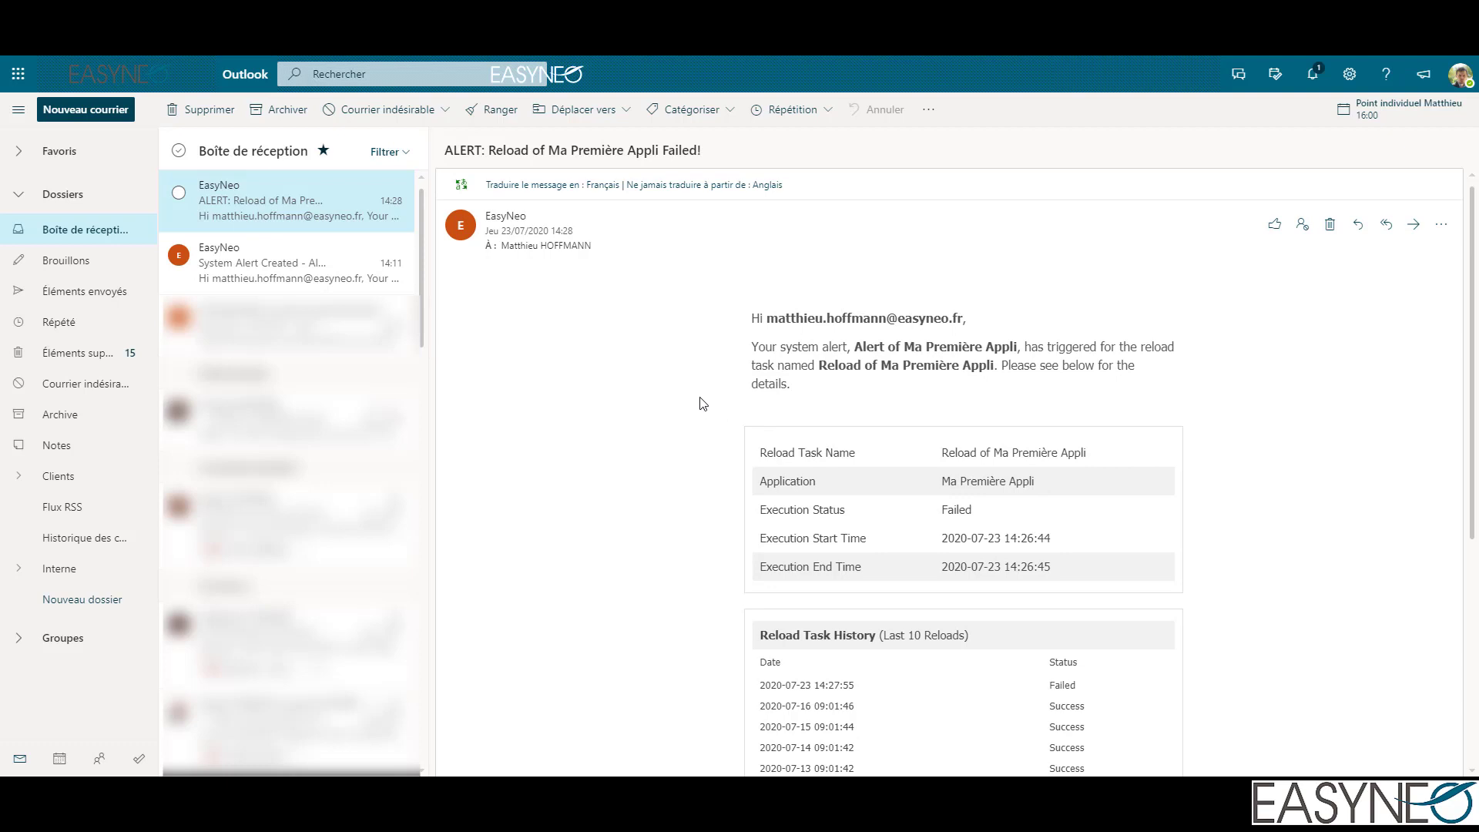